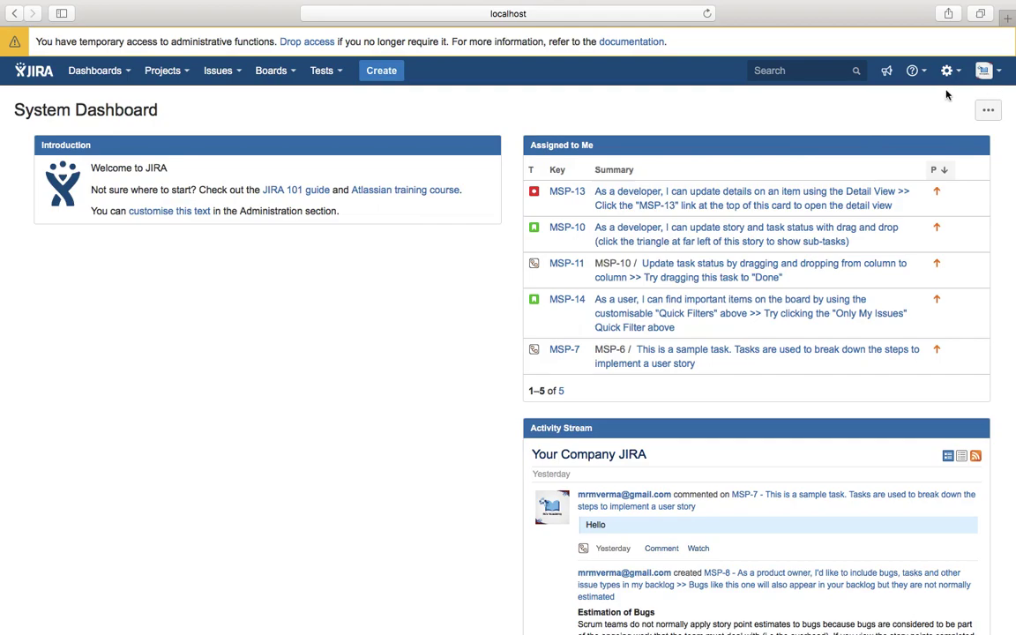
- Go to the administration User management page through the gear menu
left_click(1000, 77)
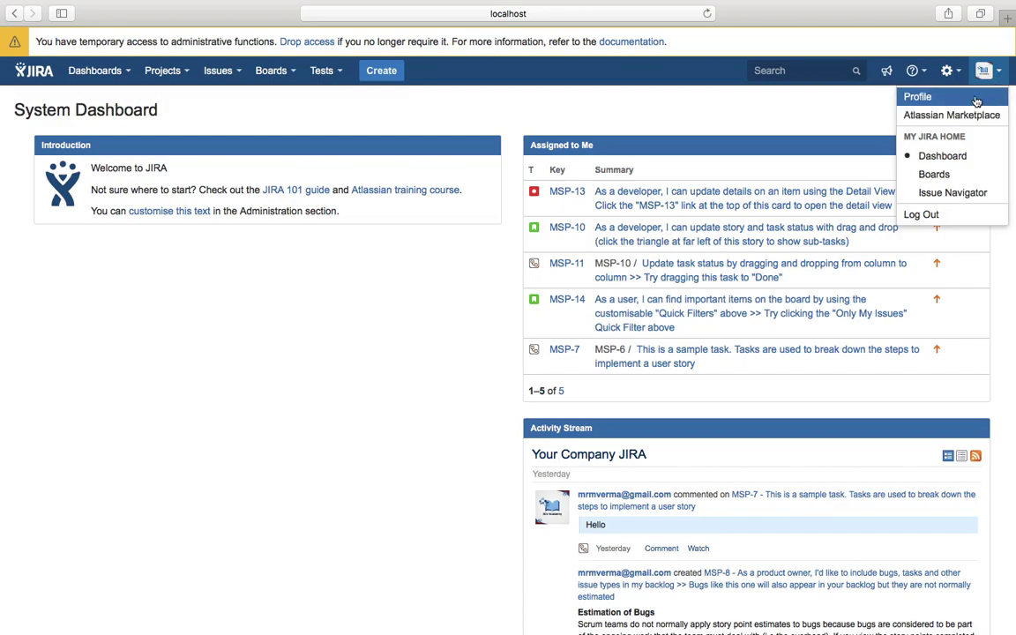
left_click(962, 79)
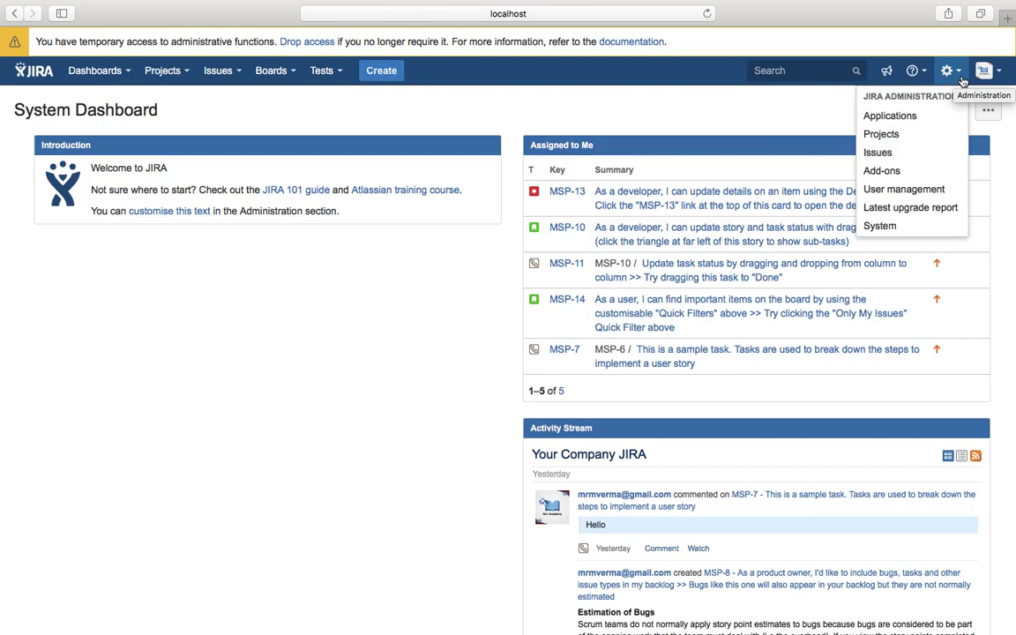
left_click(940, 192)
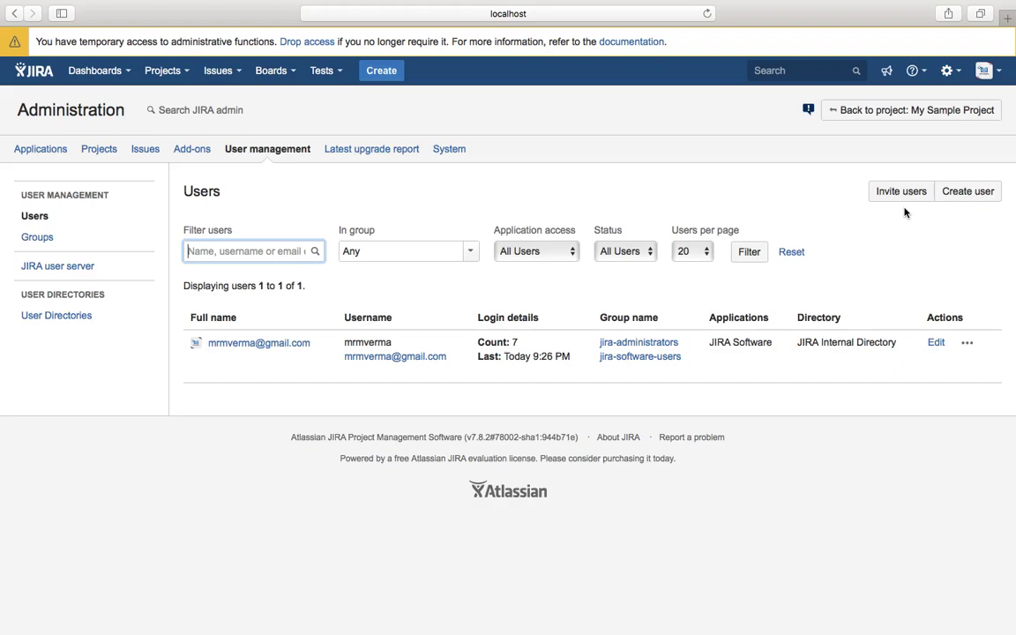
left_click(902, 192)
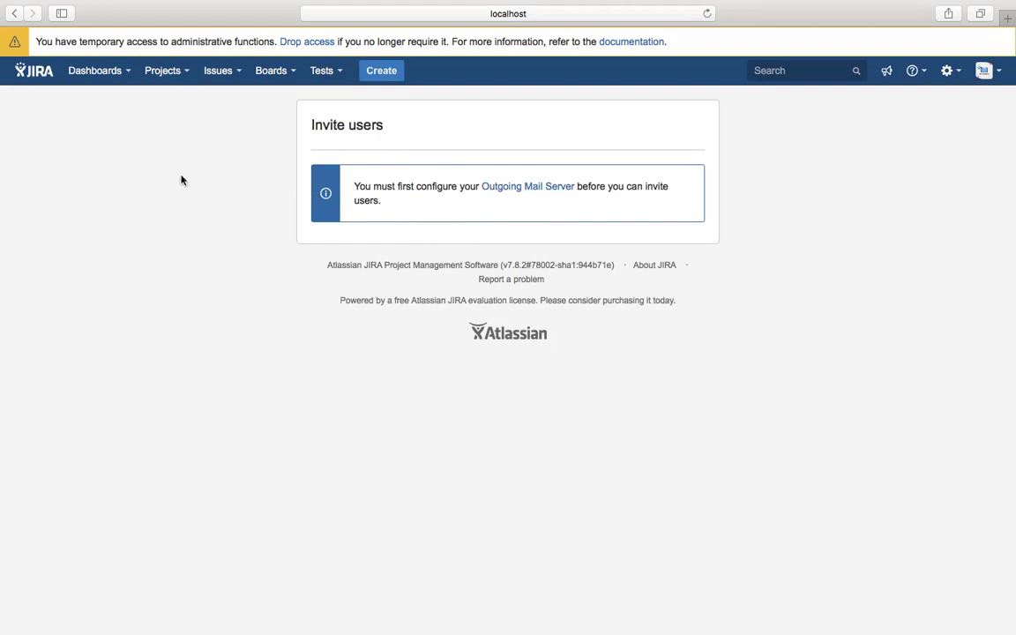
left_click(961, 76)
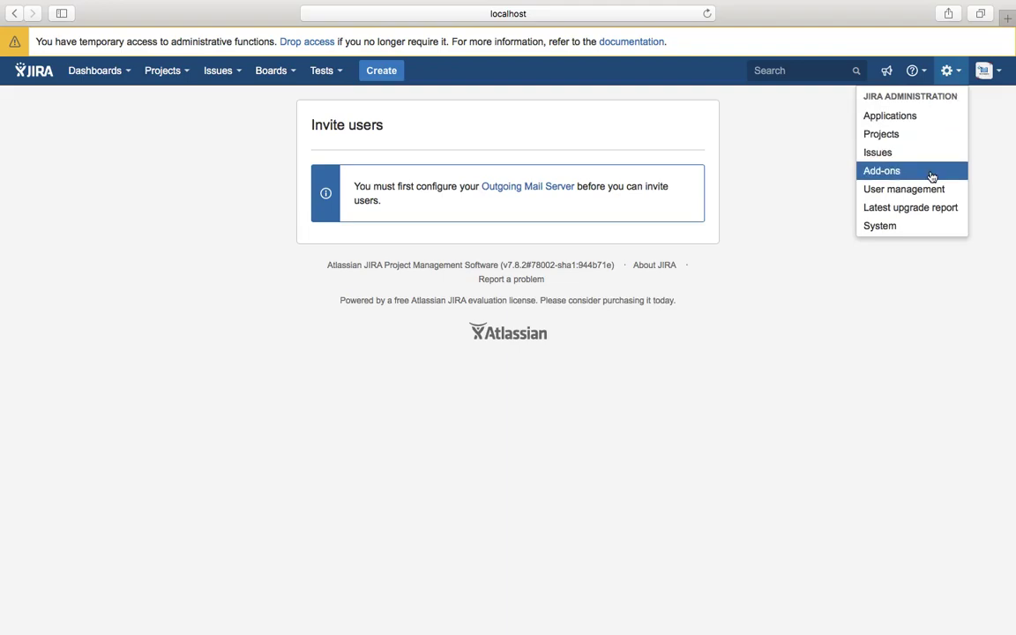
left_click(921, 190)
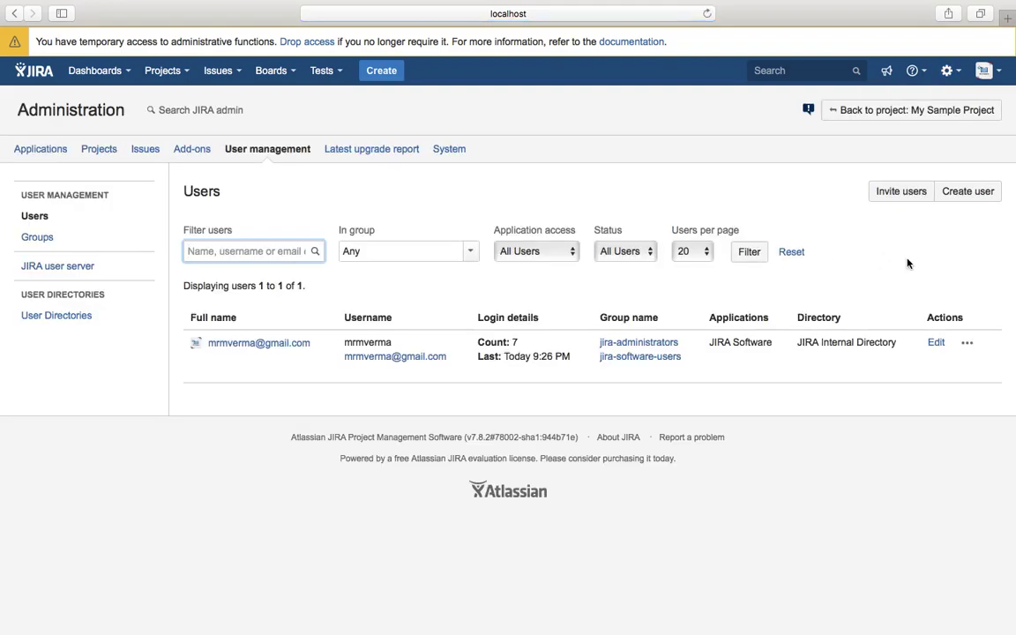
- Fill in the new user's e-mail, full name 'Test User 1', username 'Tuser' and a password
left_click(970, 192)
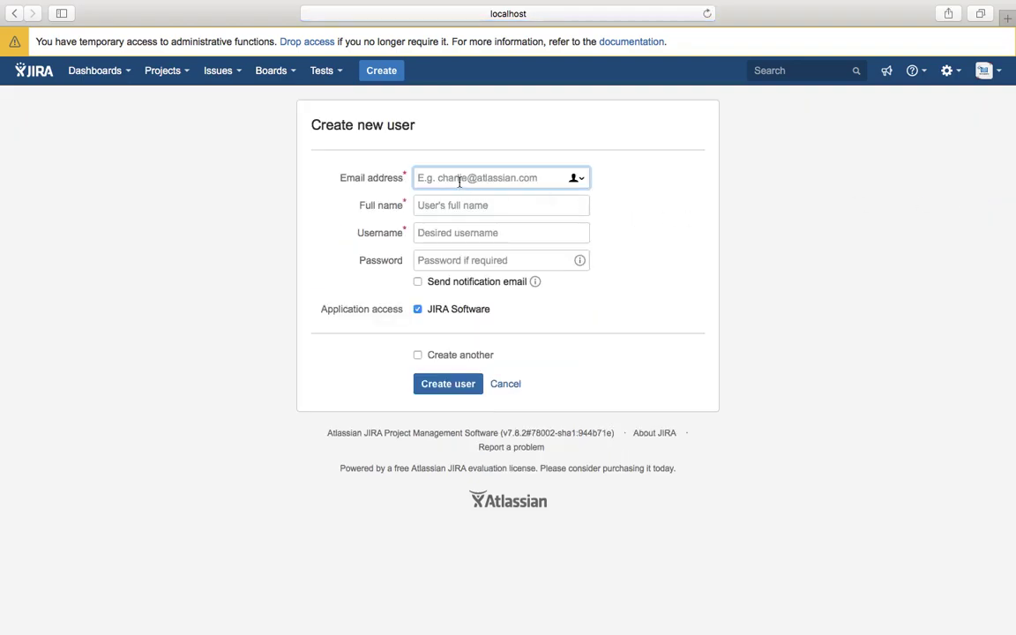
type("tes")
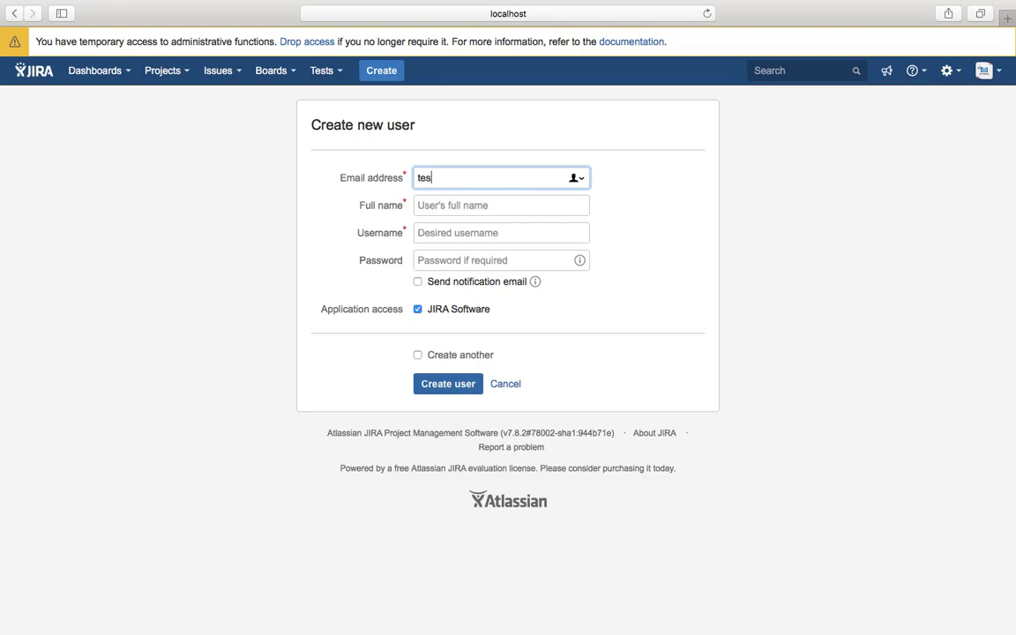
type("t@test.com")
left_click(450, 207)
type("Test")
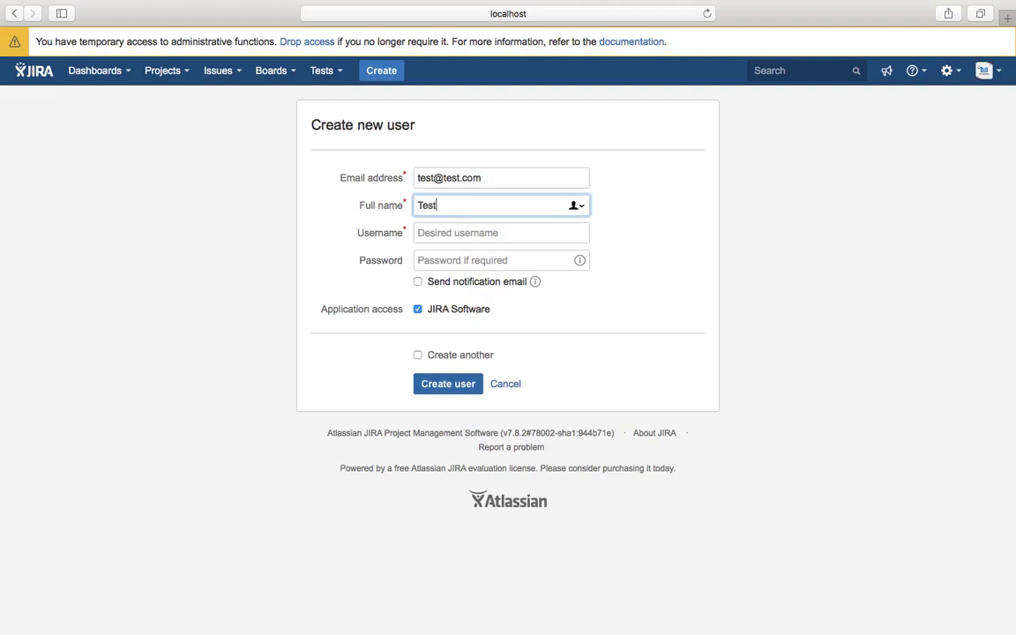
type(" User 1")
left_click(458, 233)
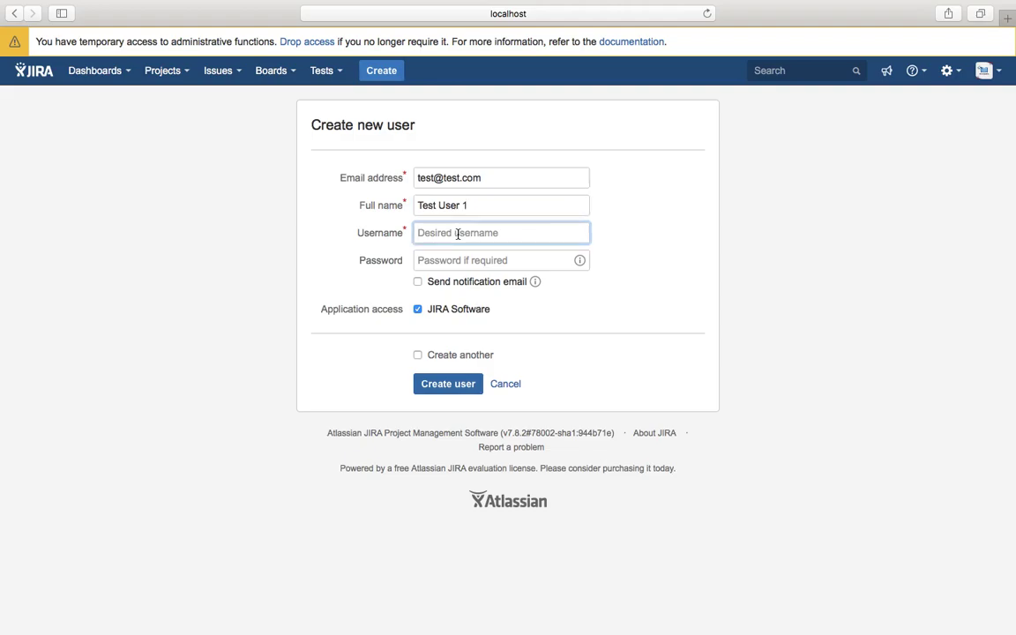
type("Tuser")
left_click(463, 259)
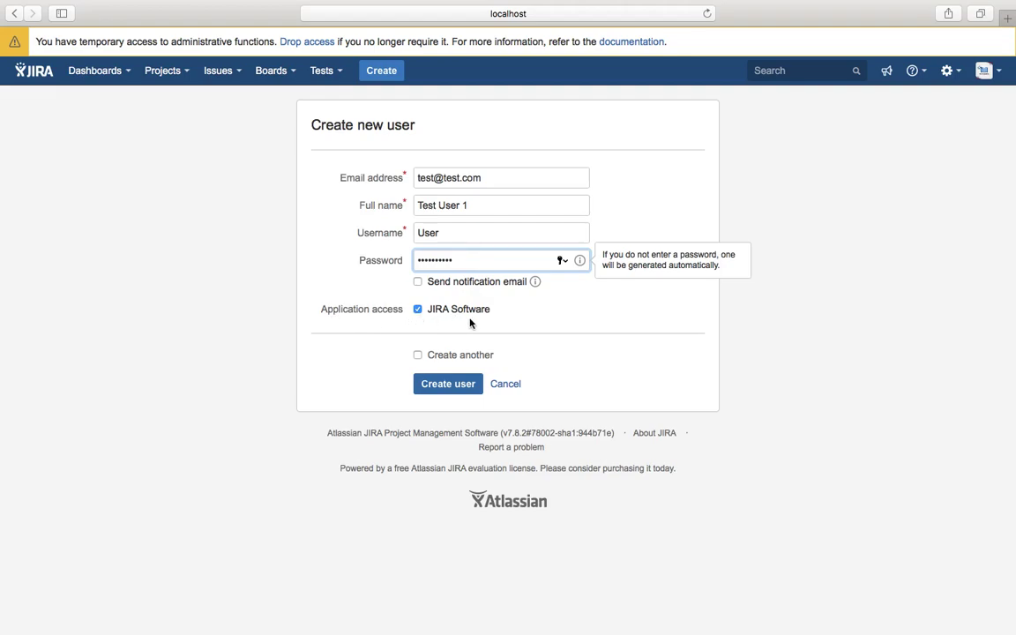
- Enable Create another, submit the new user, and decline Safari's password saving
left_click(418, 356)
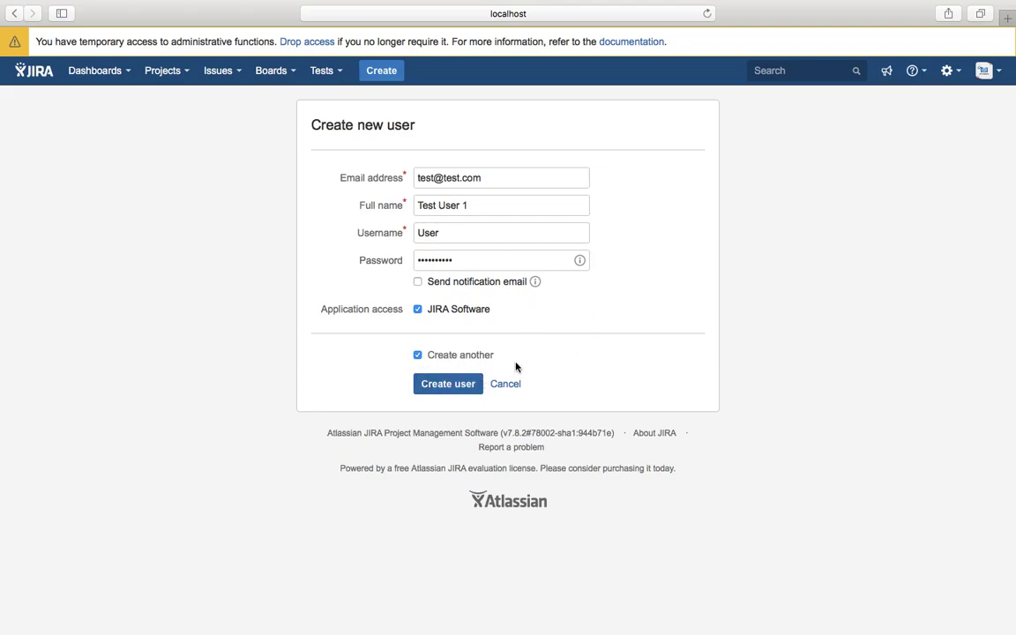
key("Return")
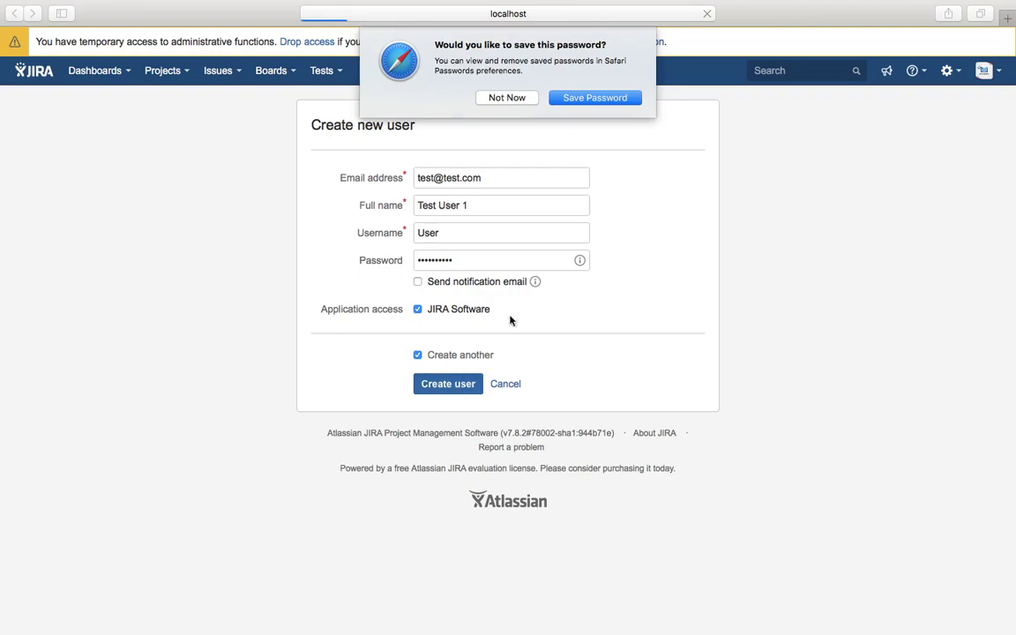
left_click(522, 100)
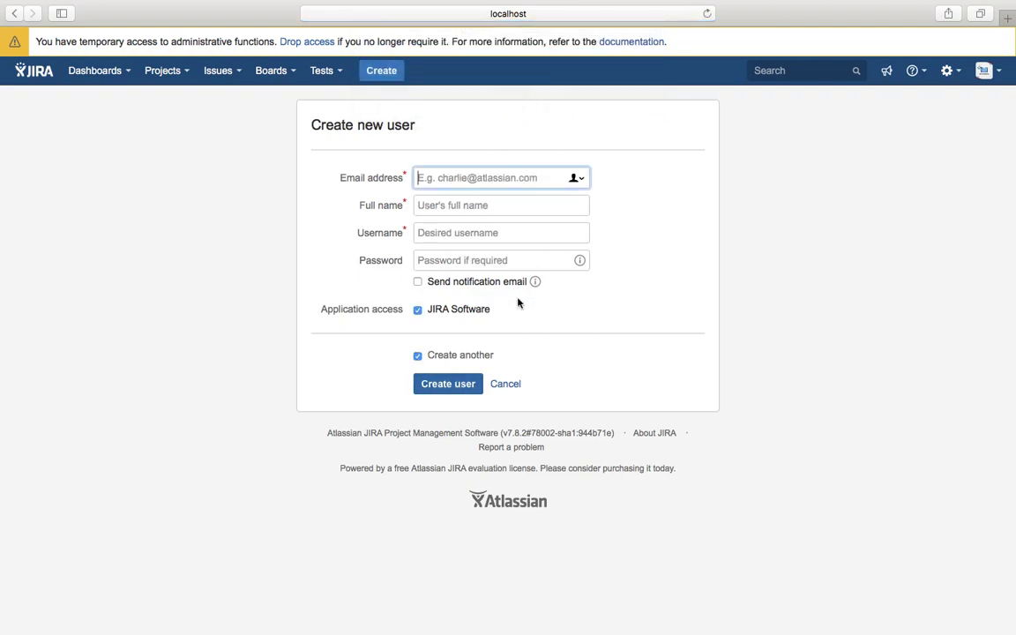
- Cancel the blank Create new user form to return to the Users list
left_click(512, 385)
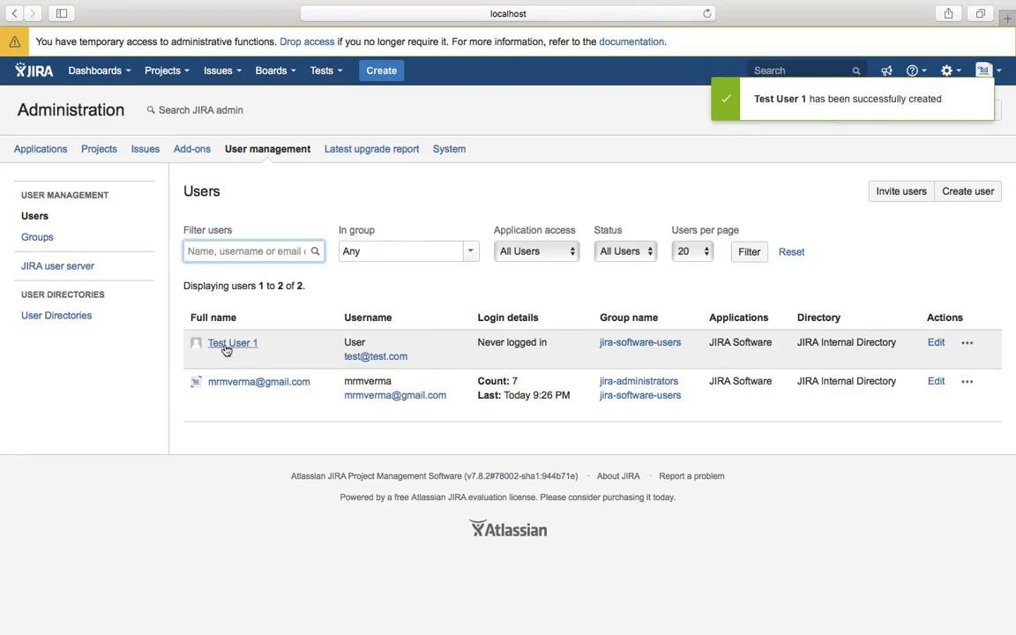
mouse_move(226, 350)
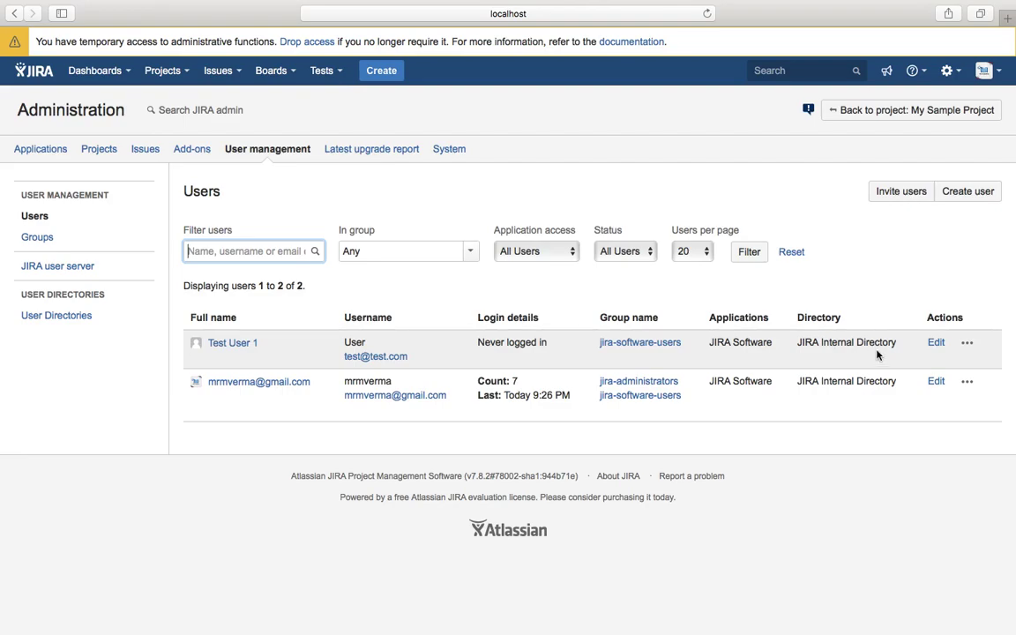
- Open Test User 1's edit dialog, close it unchanged, and reveal the extra actions menu
left_click(936, 346)
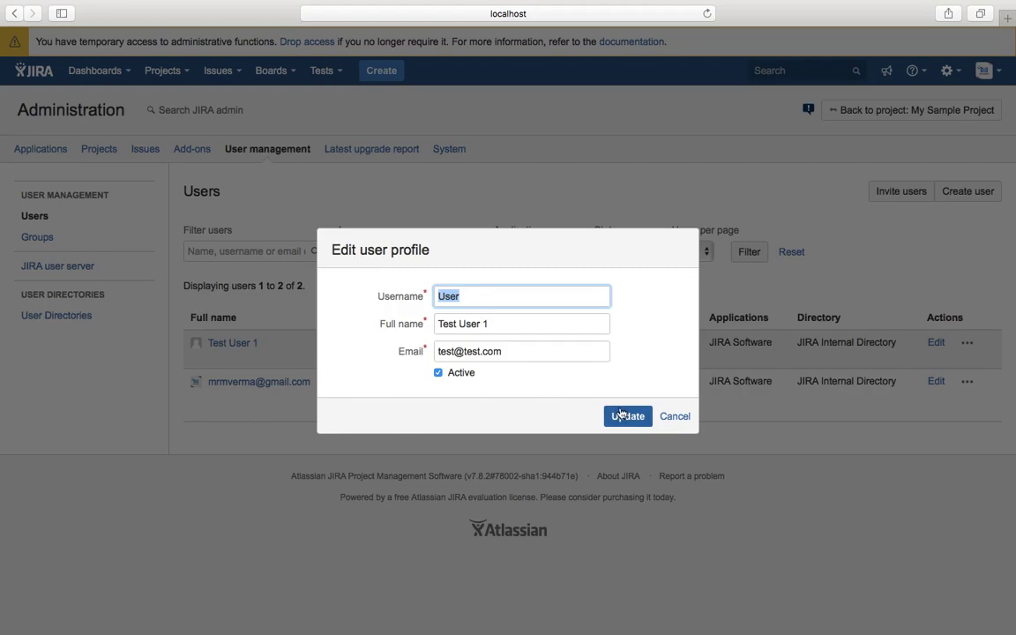
left_click(675, 417)
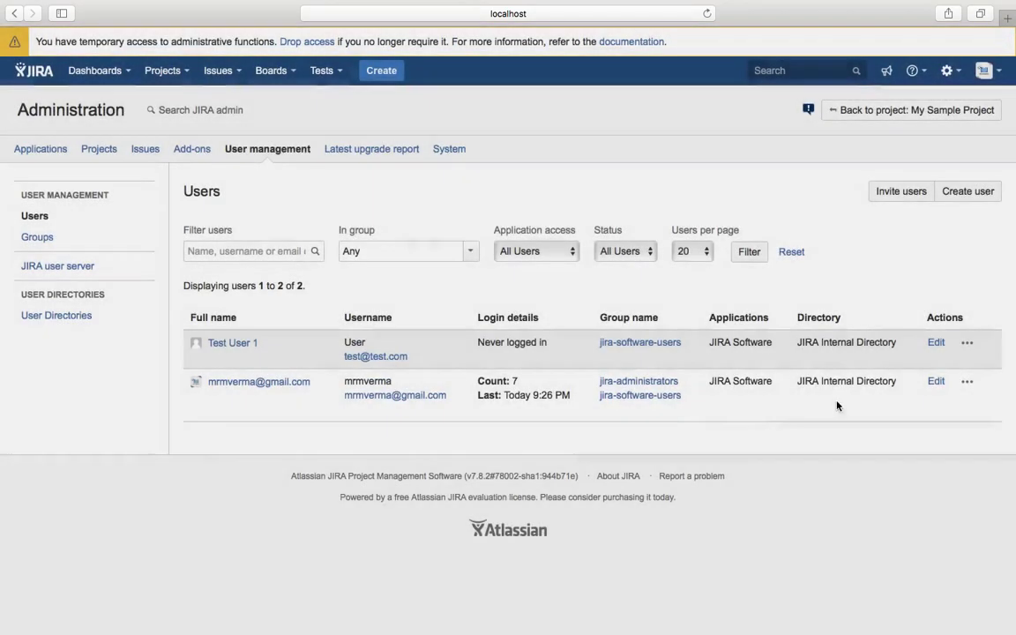
left_click(969, 345)
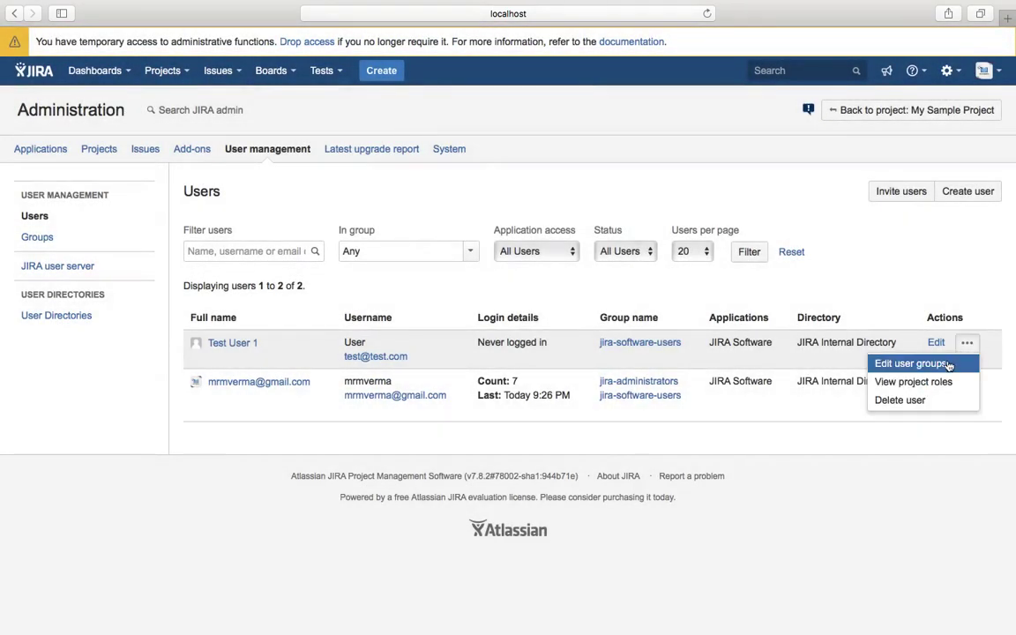
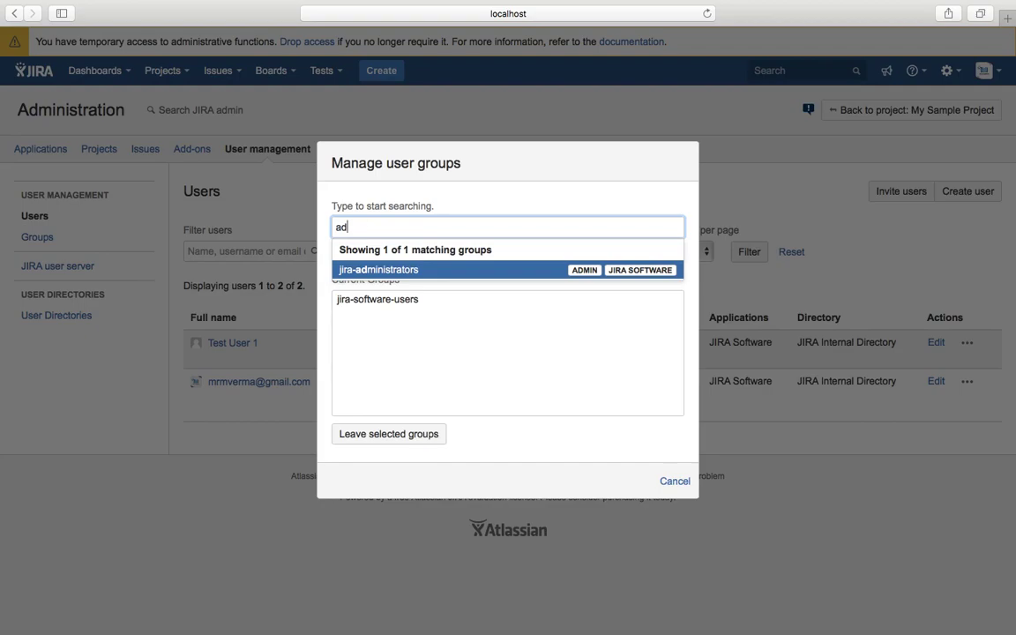
- Add then remove jira-administrators, and cancel, leaving the test user's groups unchanged
left_click(405, 273)
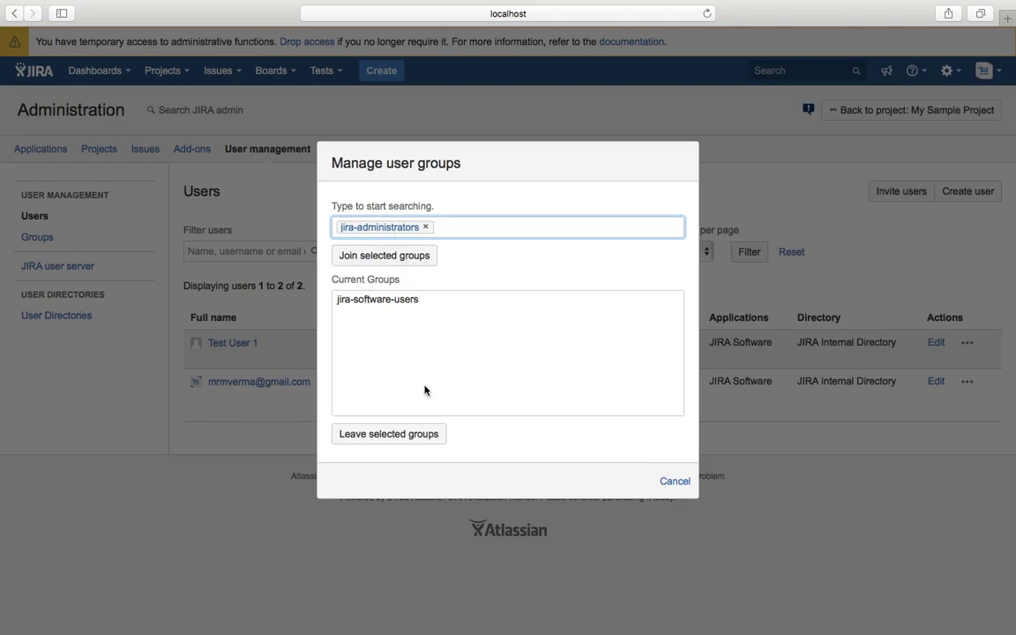
left_click(425, 227)
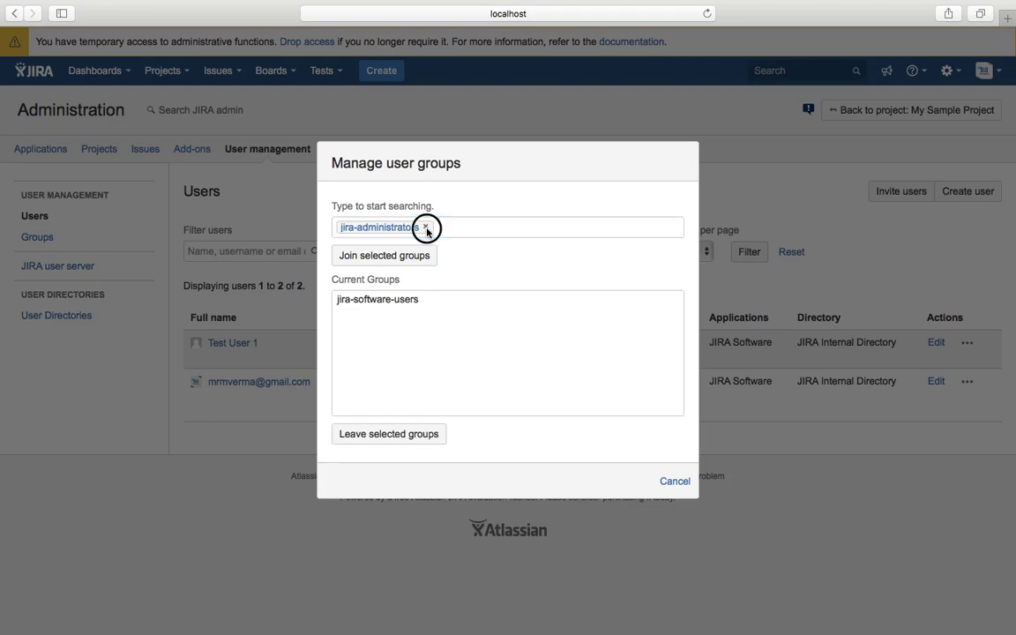
left_click(674, 481)
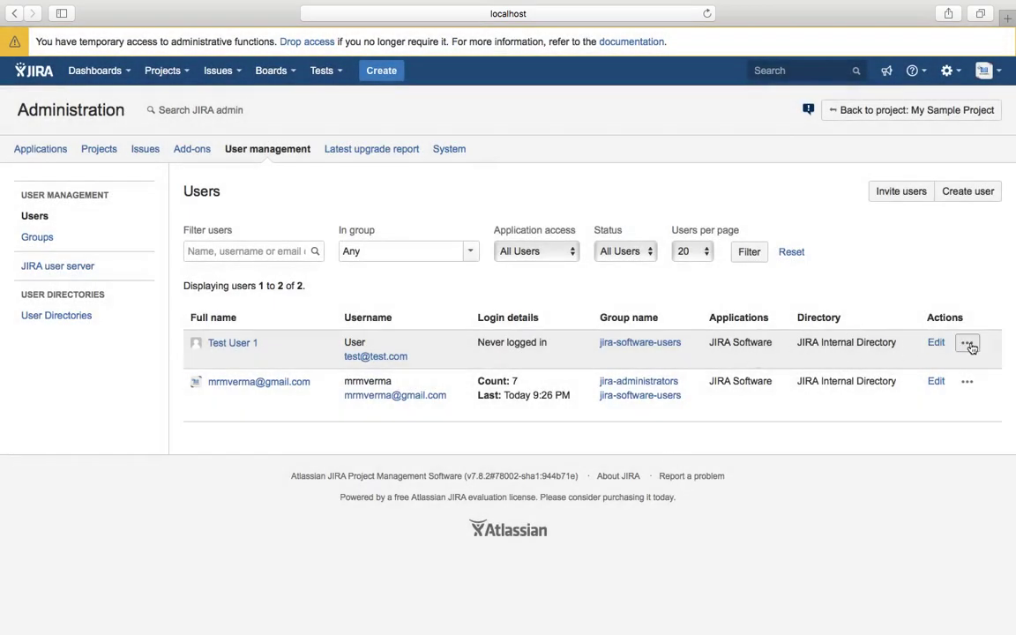
left_click(967, 344)
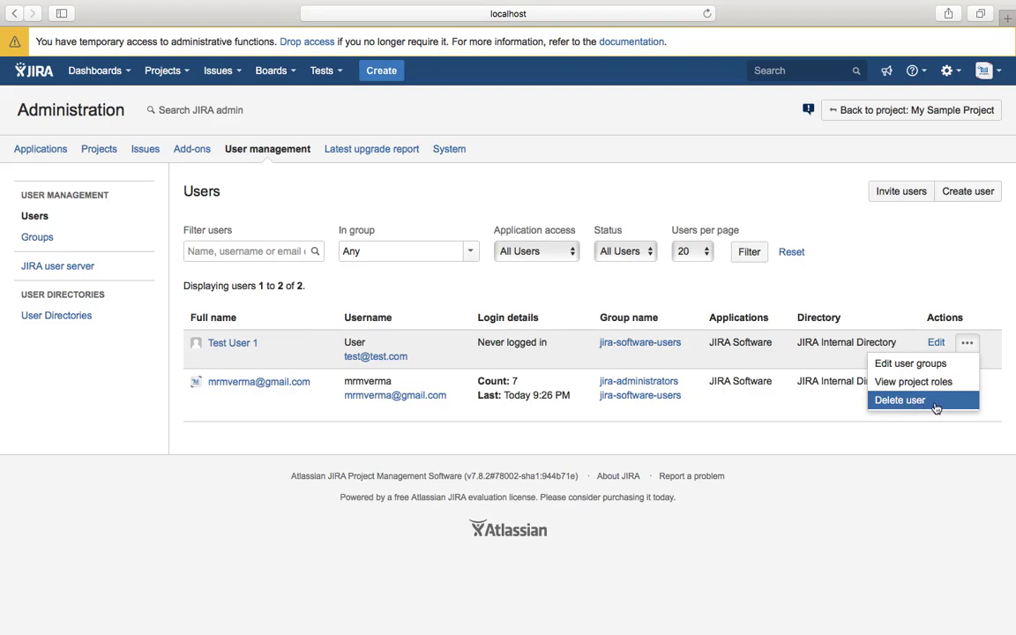
left_click(932, 281)
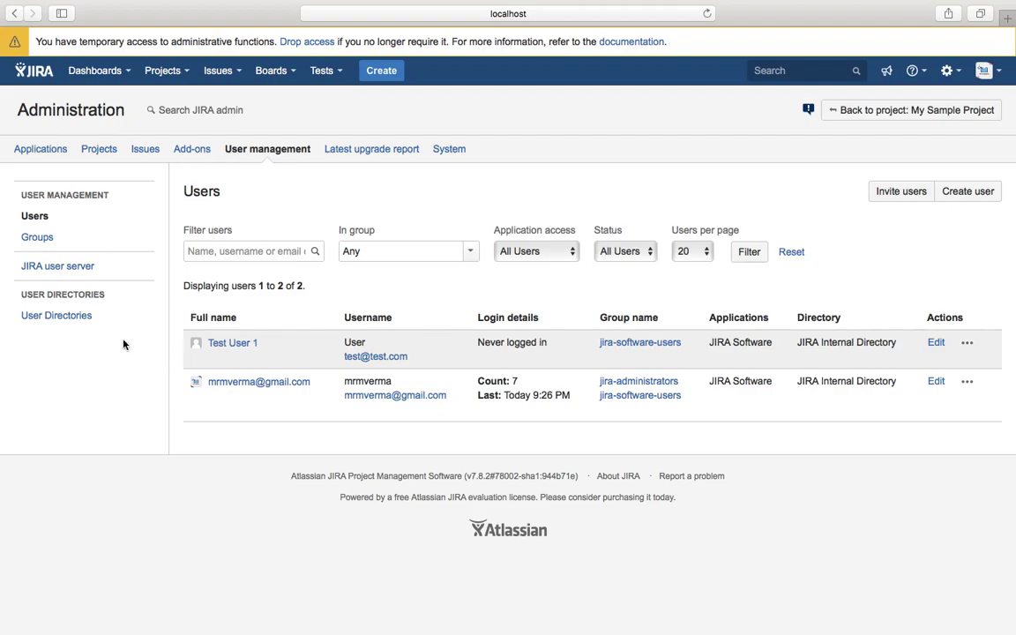
- Add a group named 'jira-ba' from the Groups administration page
left_click(100, 245)
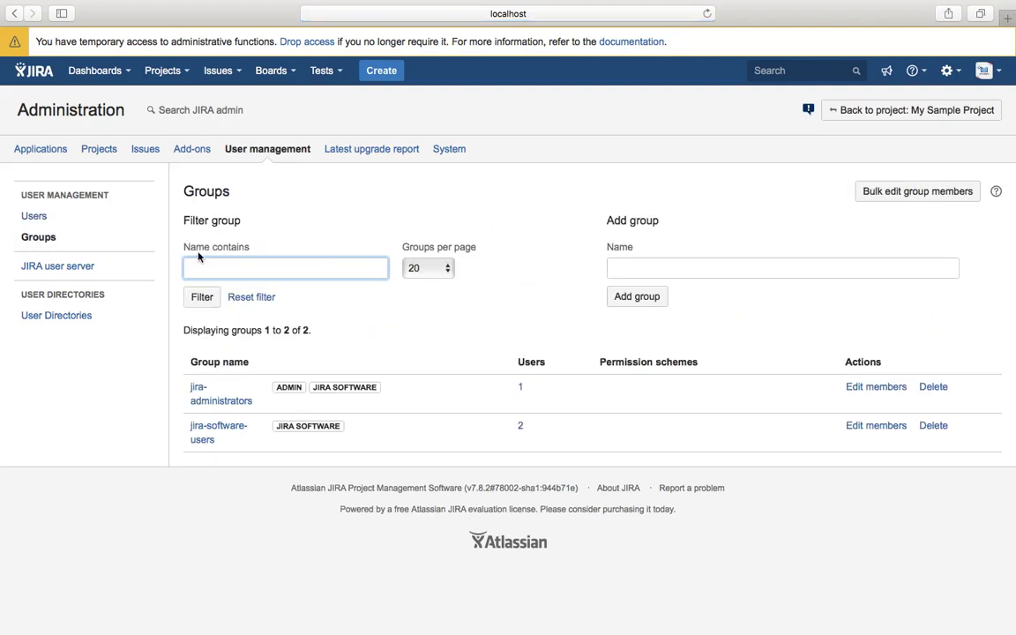
left_click(649, 273)
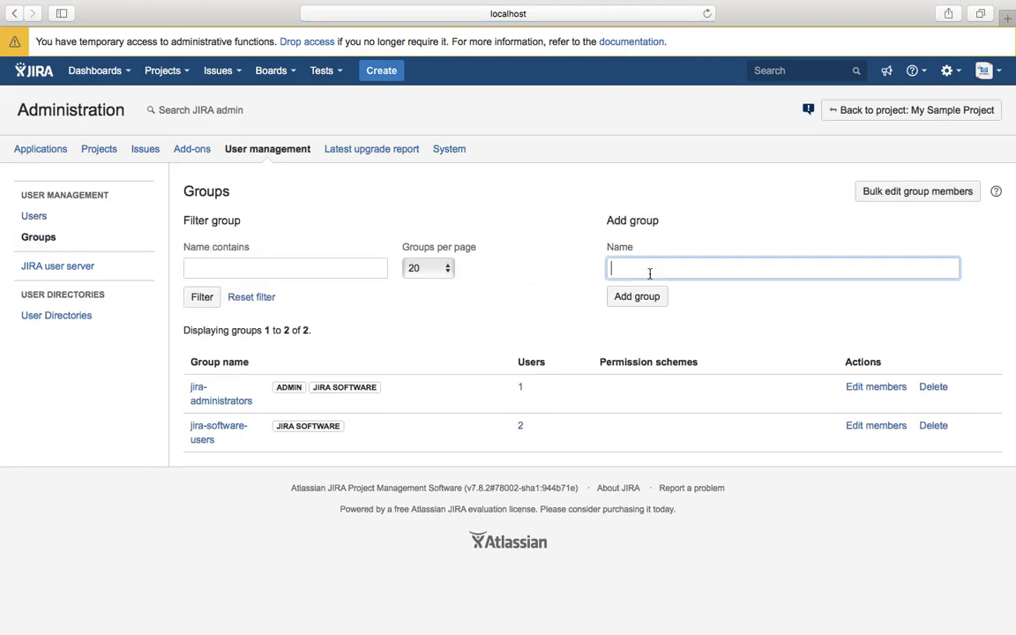
type("jira-")
type("ba")
left_click(638, 299)
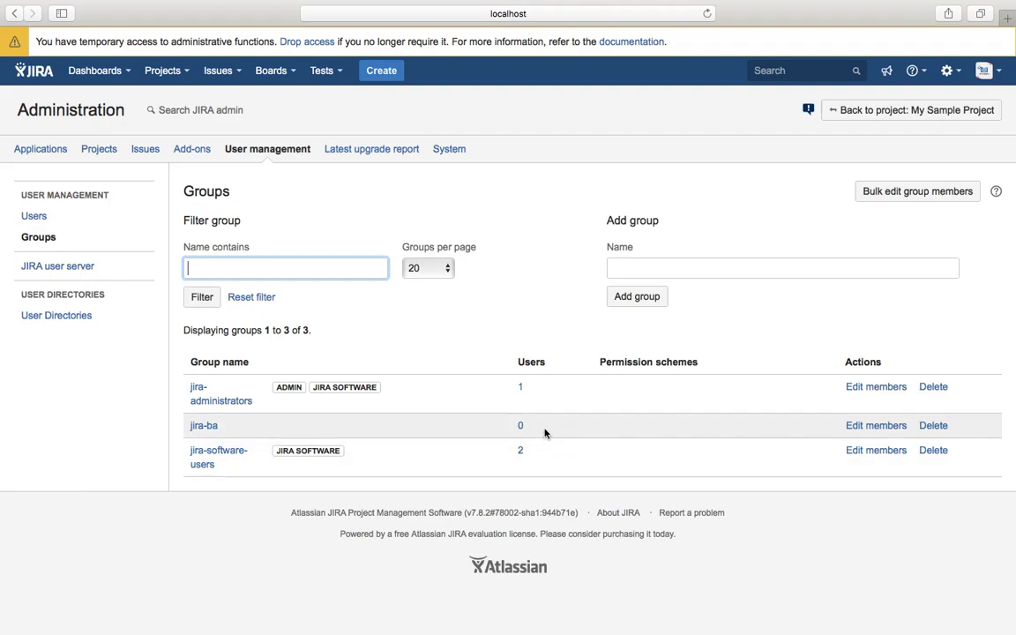
left_click(877, 426)
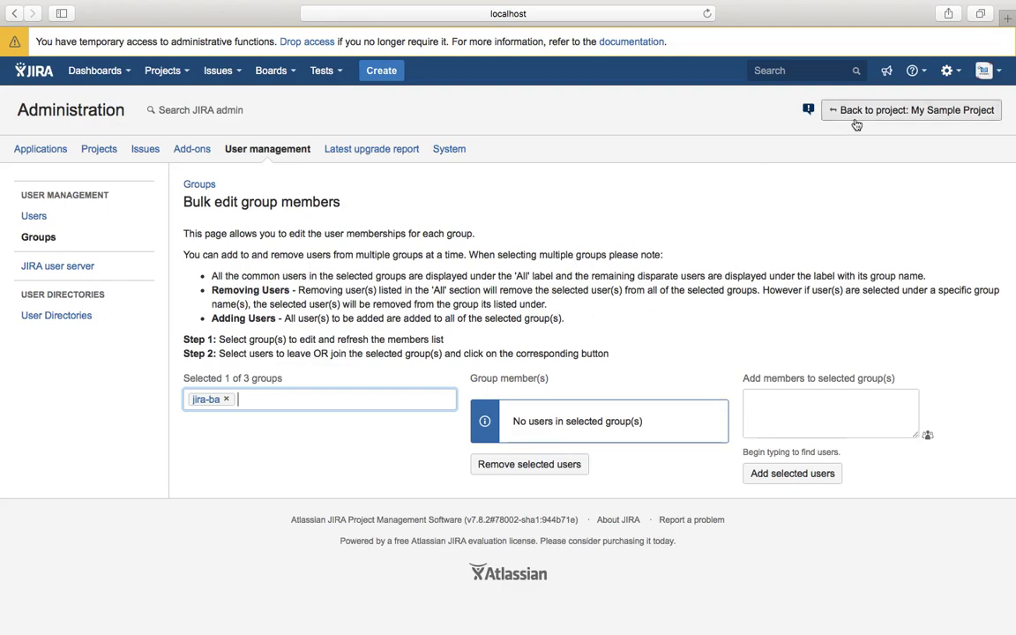
left_click(46, 238)
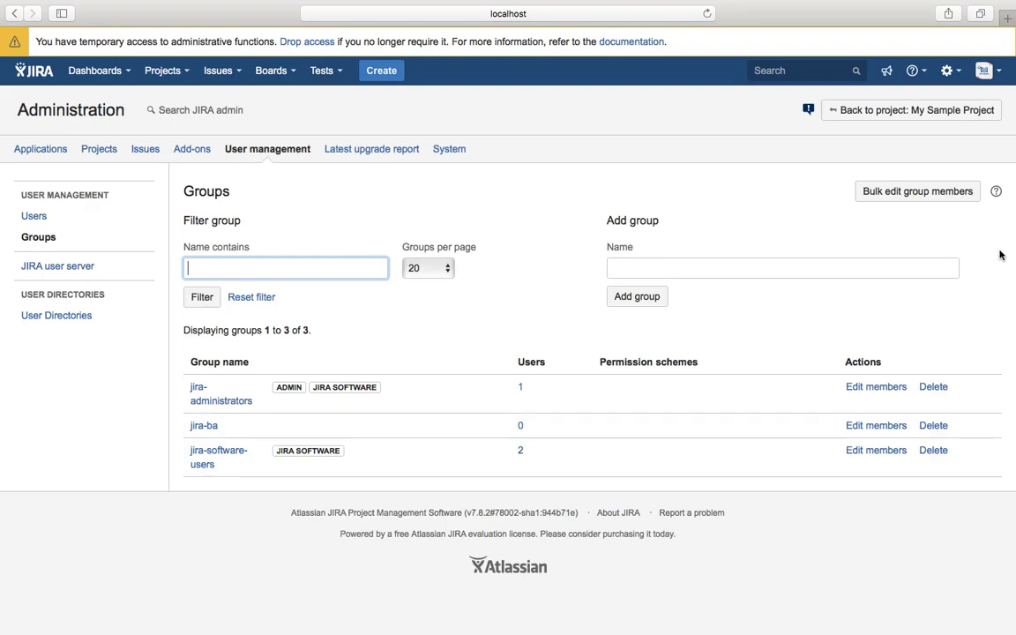
left_click(769, 262)
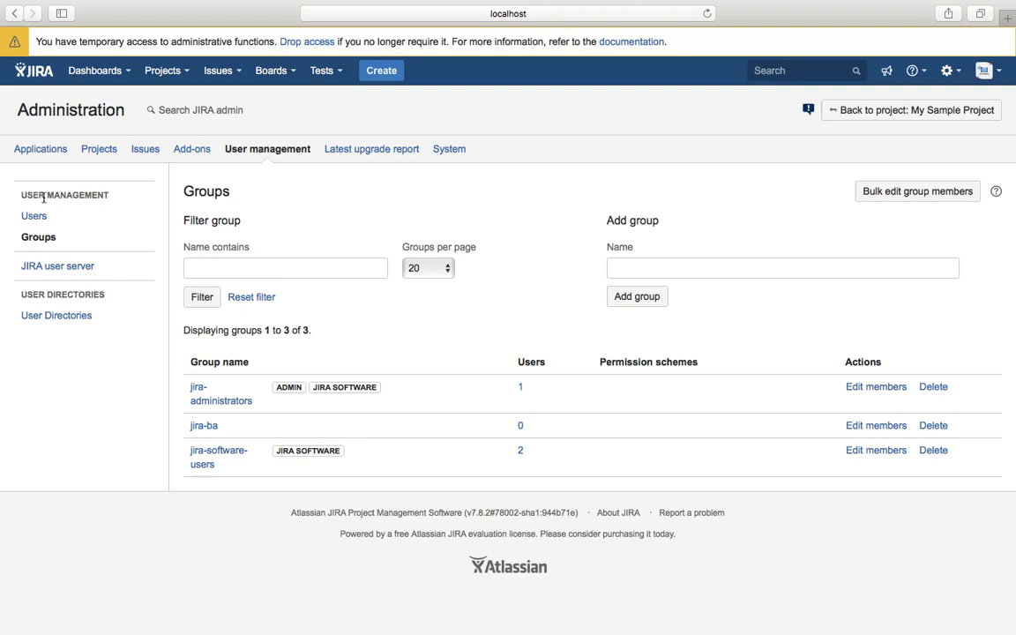
- Go to the System administration settings and review the General configuration, such as Mode Private and Inline edit ON
left_click(963, 79)
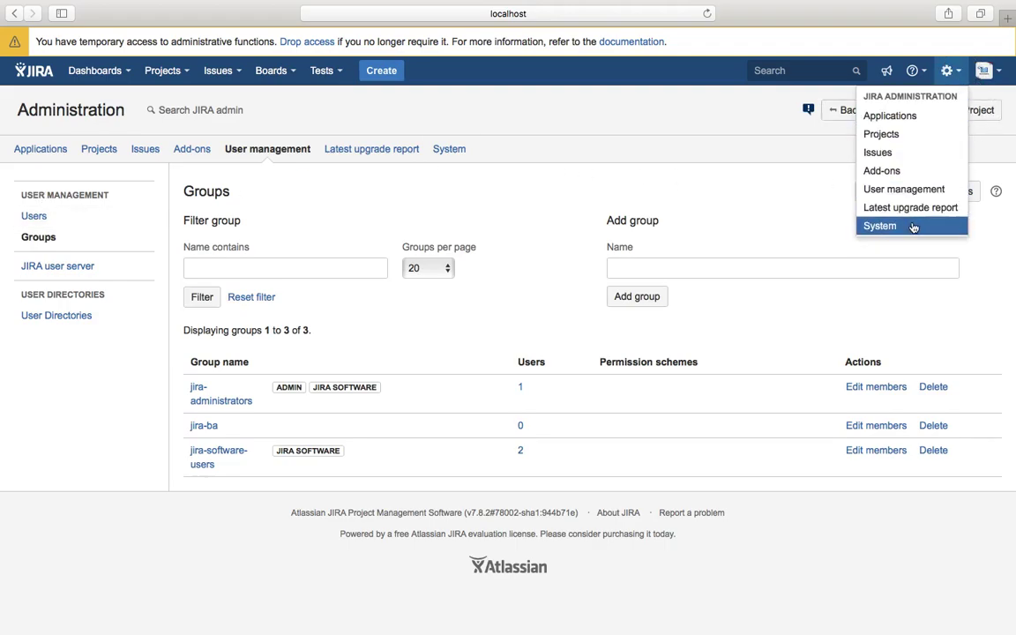
left_click(908, 225)
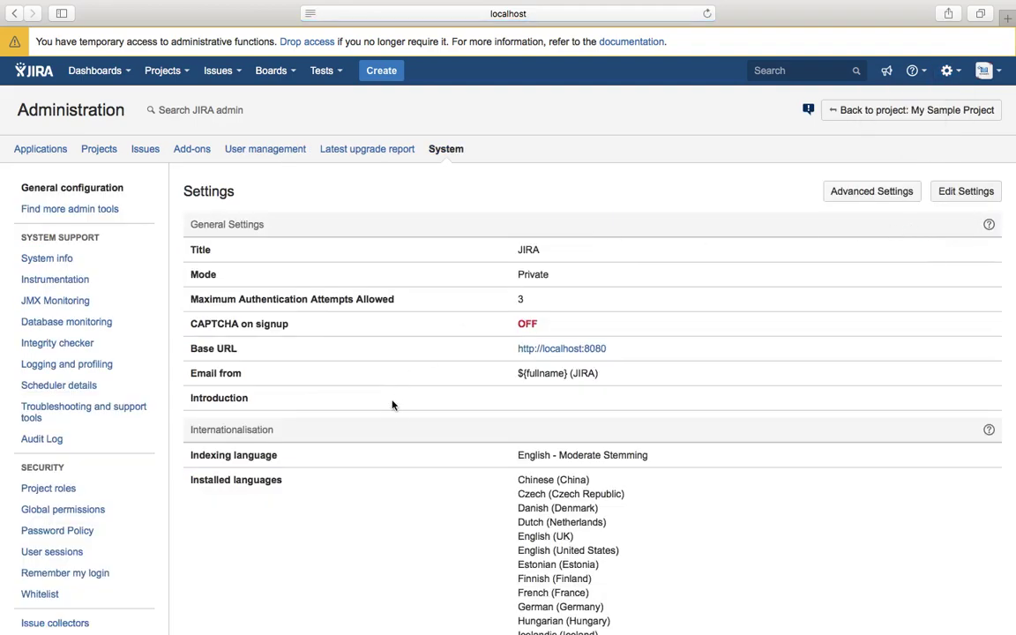
scroll(392, 409, "down", 5)
scroll(392, 412, "down", 5)
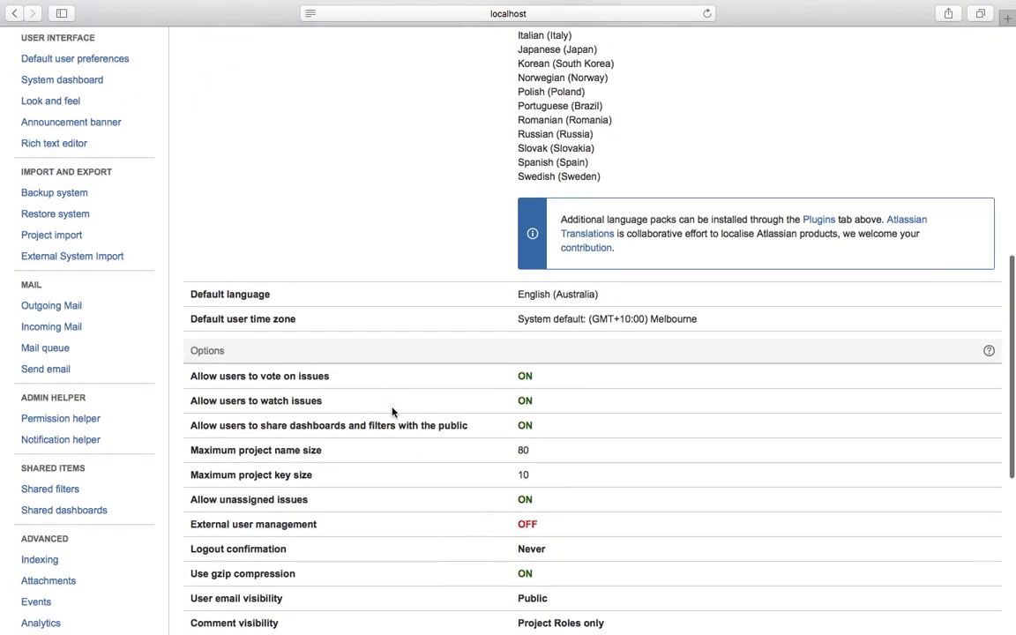
scroll(393, 412, "down", 4)
scroll(392, 412, "up", 5)
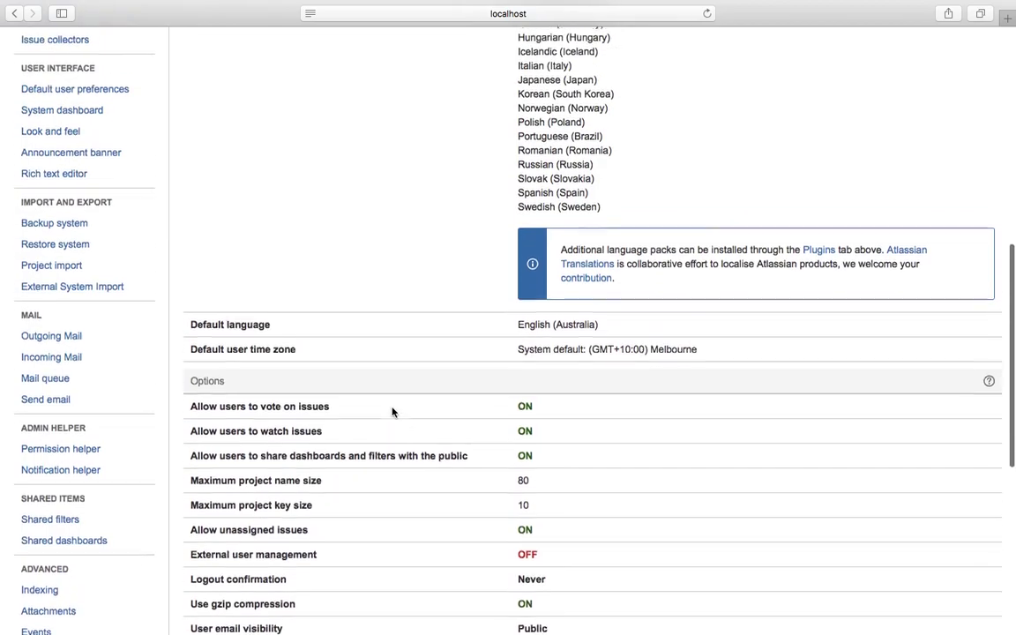
scroll(392, 412, "up", 2)
scroll(392, 412, "down", 5)
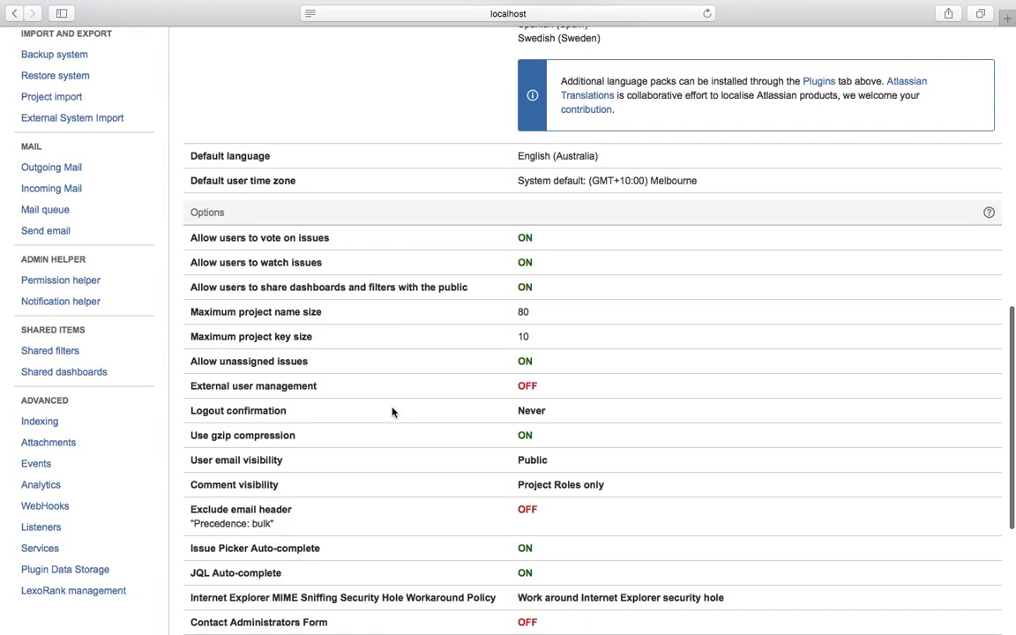
scroll(393, 412, "down", 5)
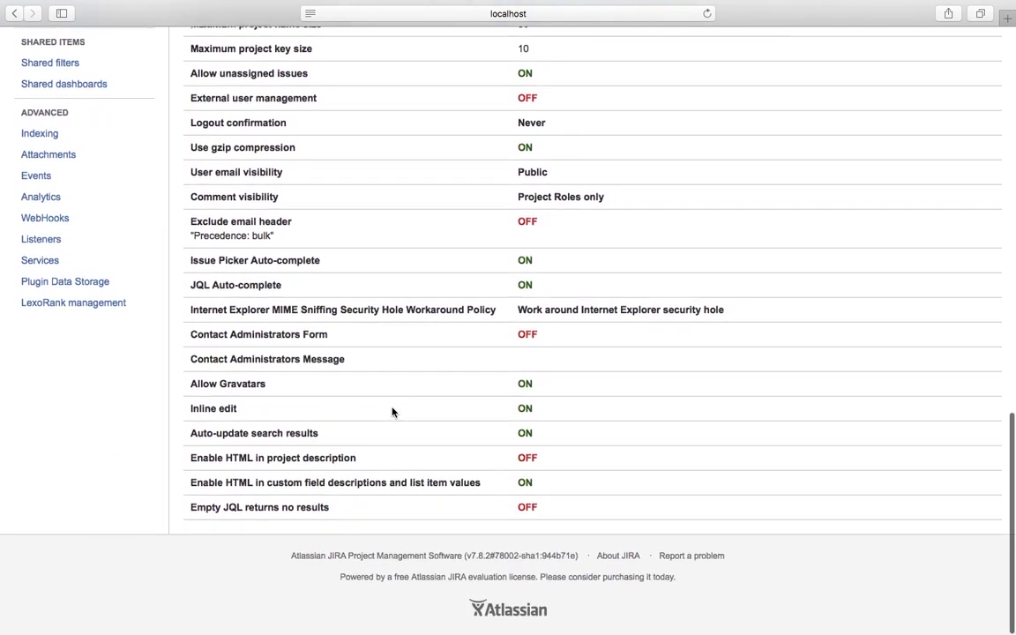
scroll(392, 412, "up", 12)
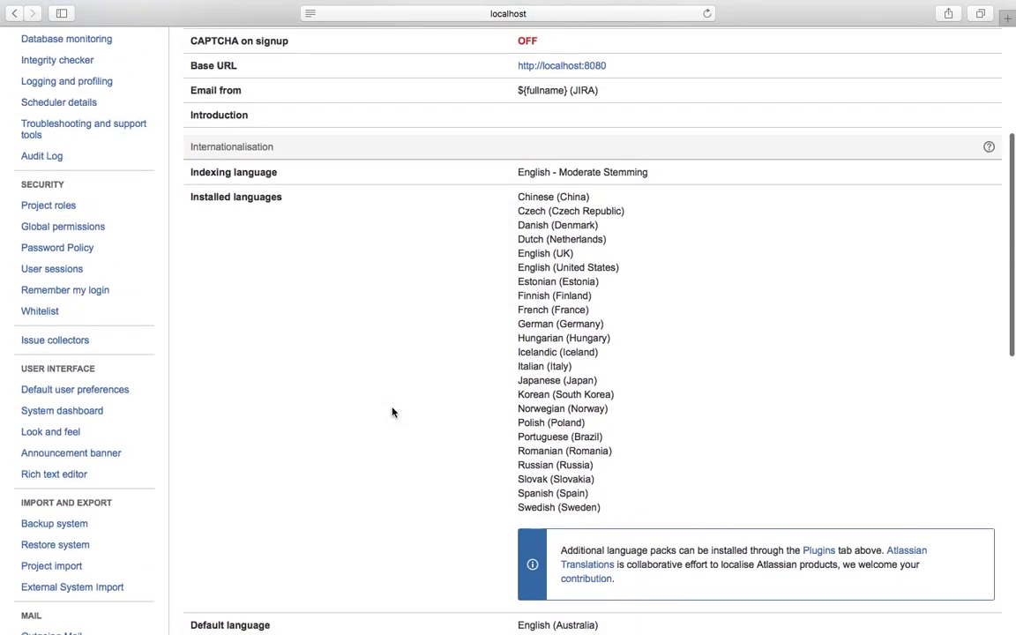
- Create a project role with name 'BA' and description 'BA' in the Project Role Browser
left_click(85, 217)
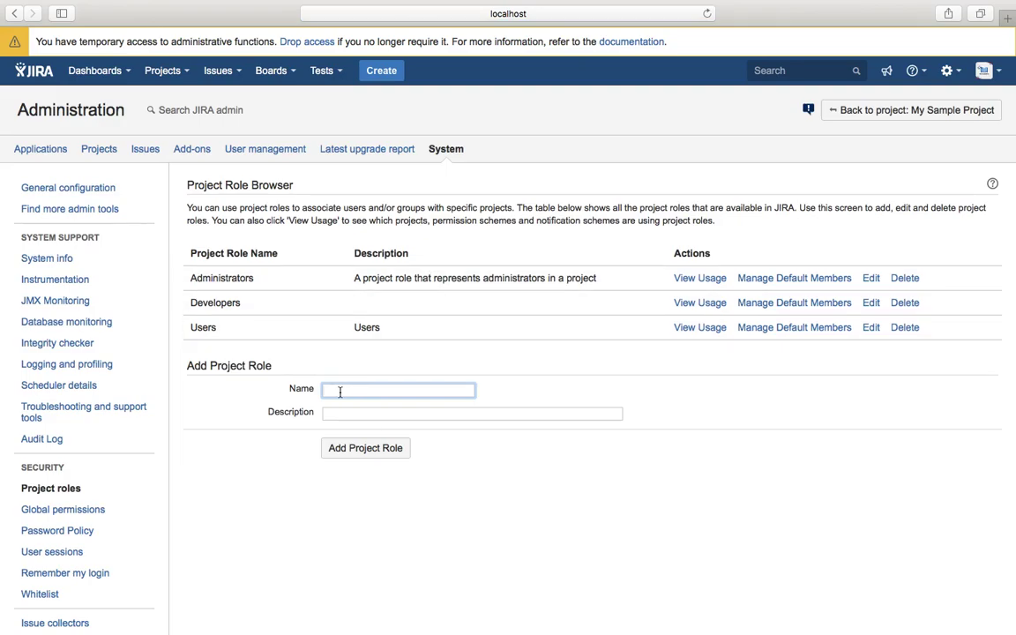
type("BA")
left_click(342, 414)
type("BA")
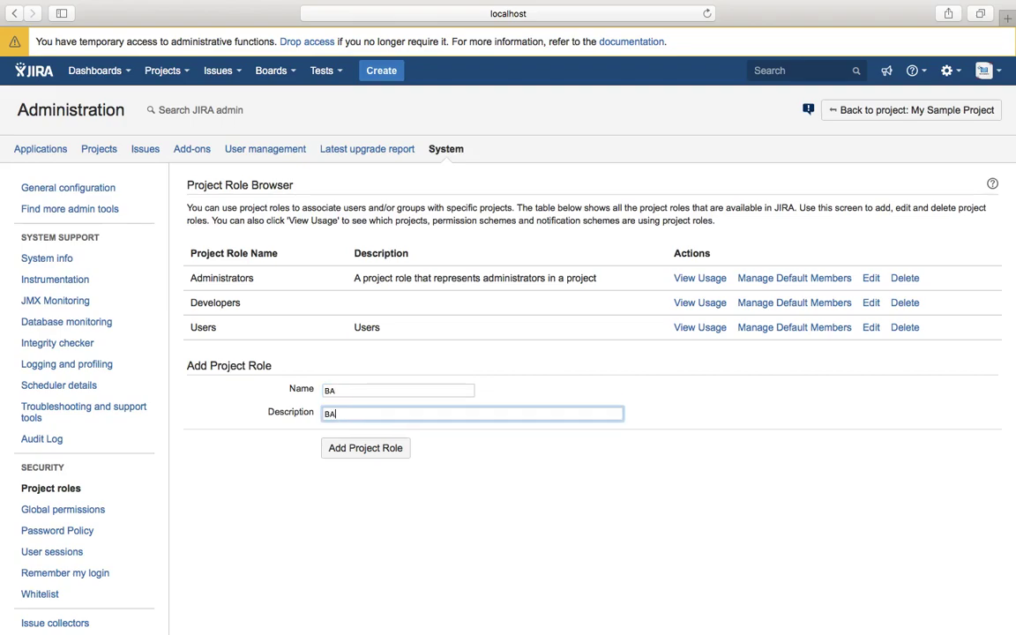
left_click(372, 451)
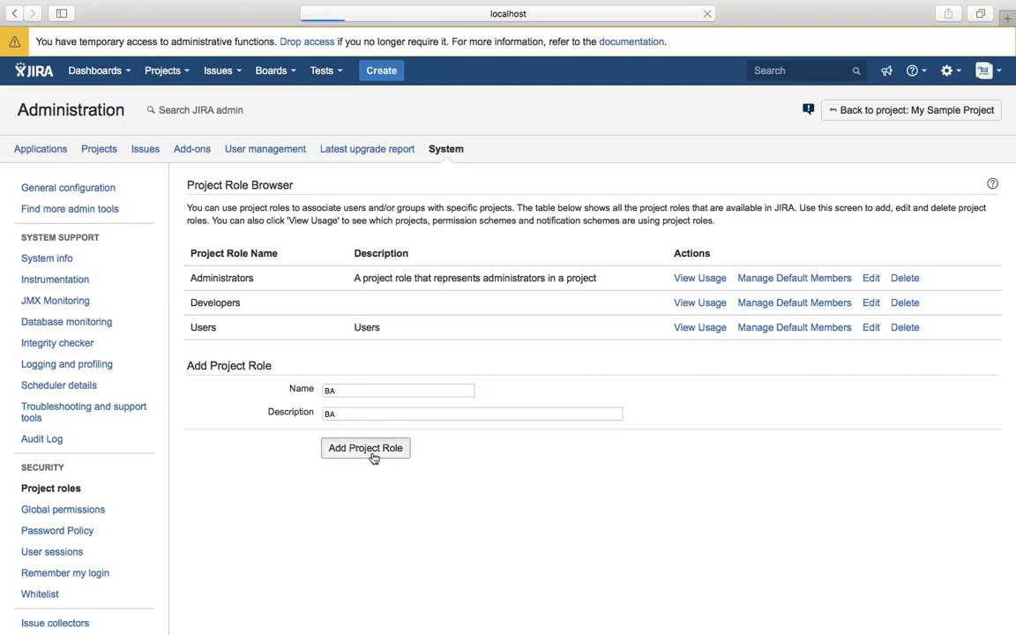